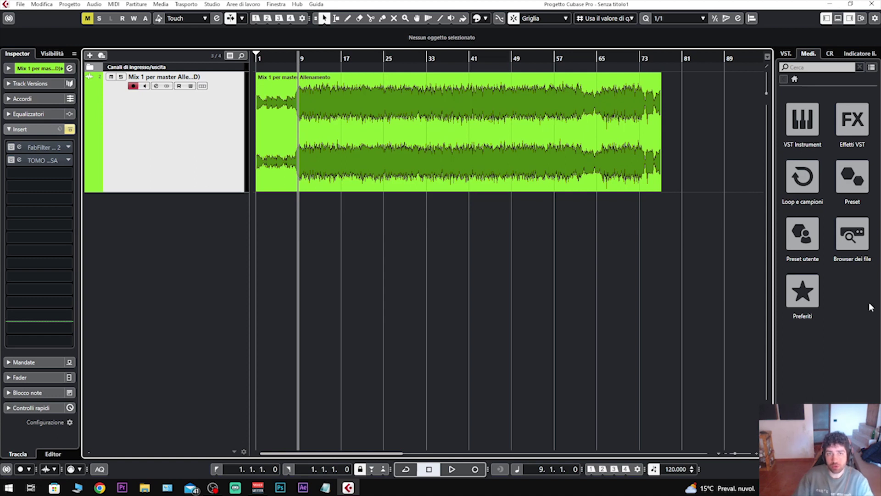
# Step: Play the stereo mix from bar 16 to about bar 24 and stop playback
pyautogui.click(337, 58)
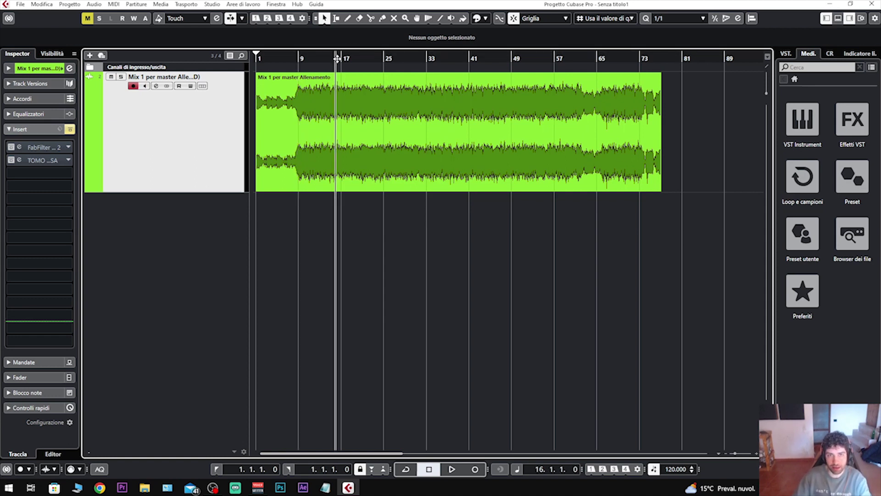
pyautogui.press('space')
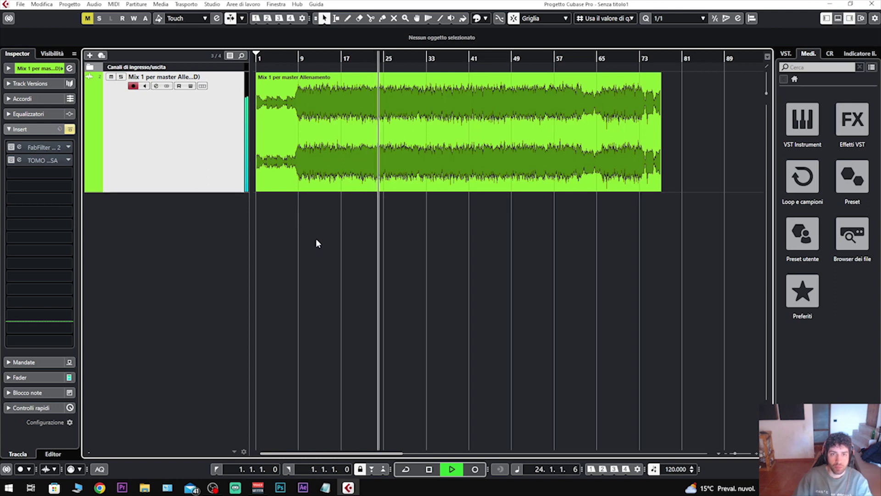
pyautogui.press('space')
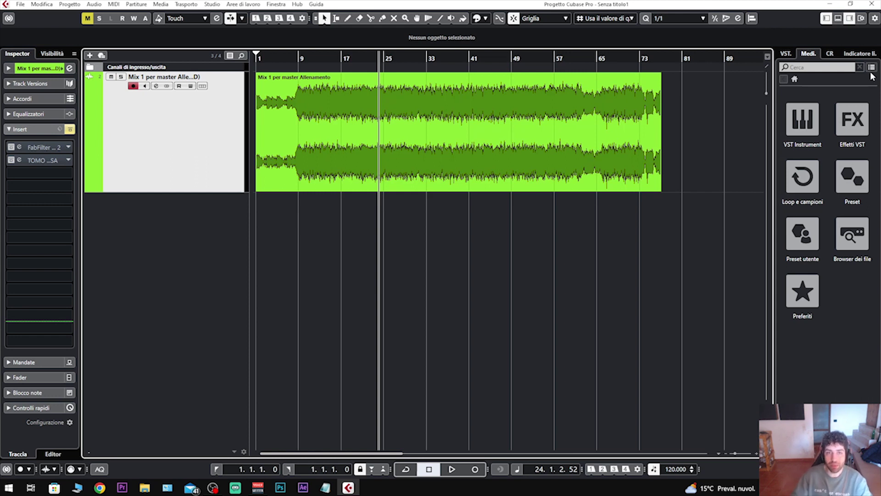
# Step: Make the mix track taller and activate FabFilter Pro-Q 2 from the first insert slot, with its window beside the track header
pyautogui.moveTo(228, 192); pyautogui.dragTo(234, 285)
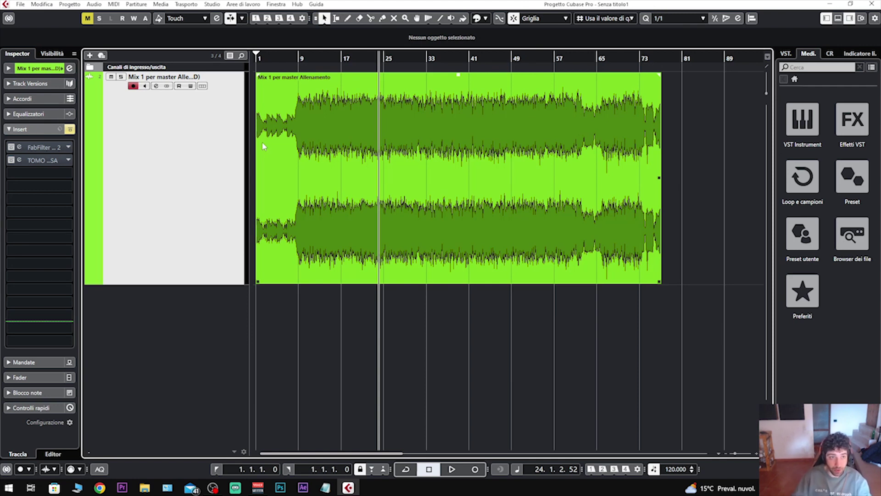
pyautogui.click(40, 148)
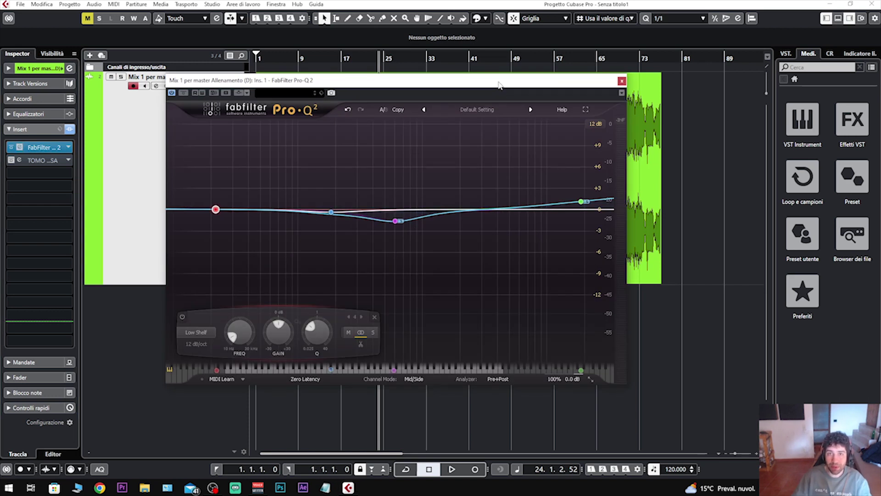
pyautogui.moveTo(499, 85); pyautogui.dragTo(502, 78)
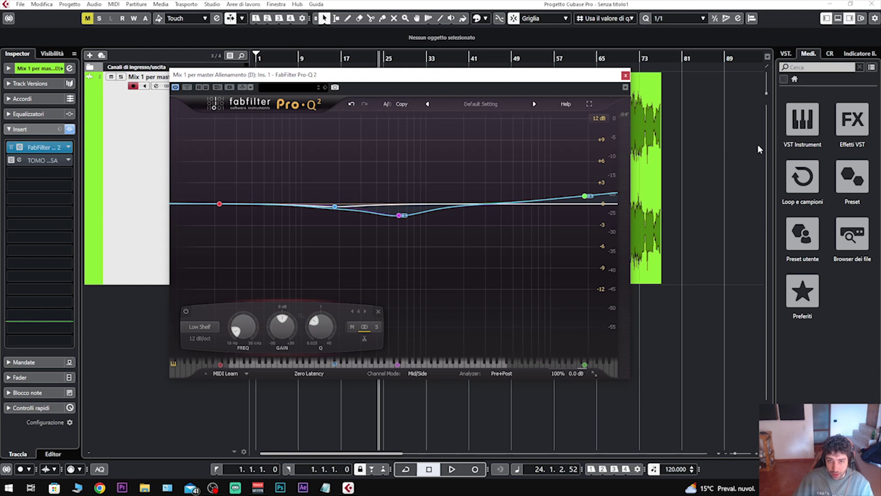
pyautogui.click(515, 375)
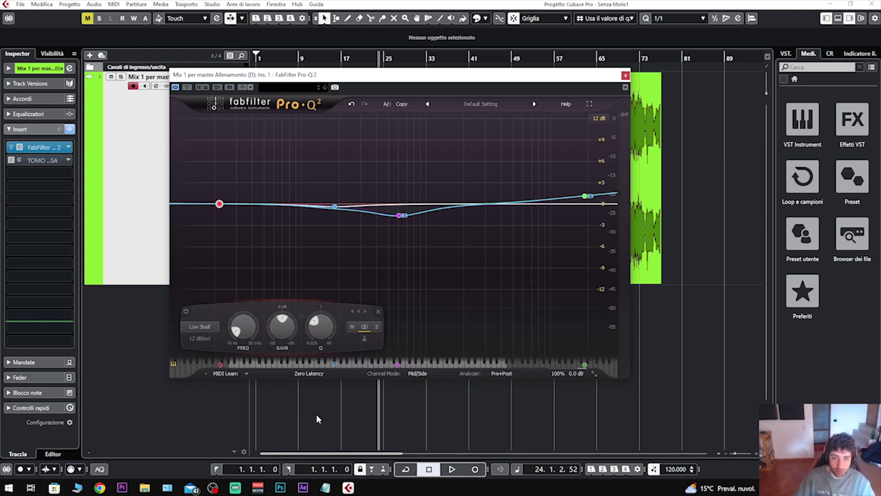
pyautogui.moveTo(440, 80); pyautogui.dragTo(531, 100)
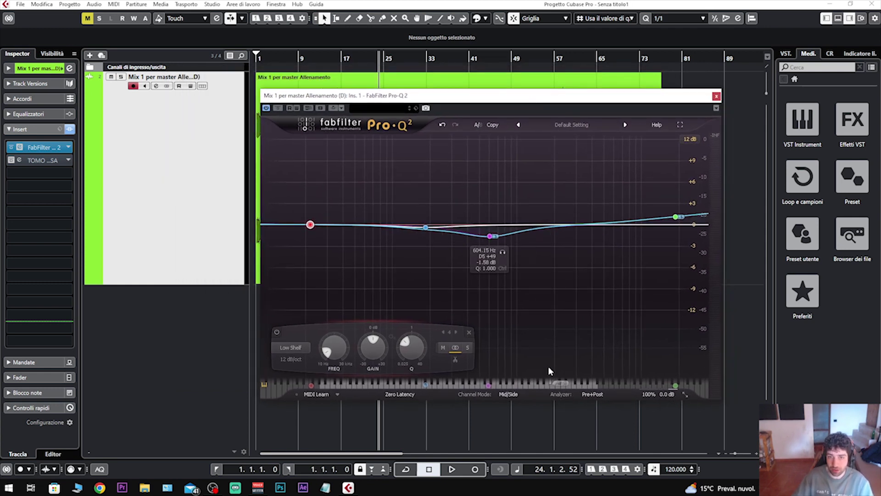
# Step: Pan the Pro-Q 2 output toward the Side signal and bypass both the high shelf band and the 604 Hz bell band
pyautogui.moveTo(670, 381)
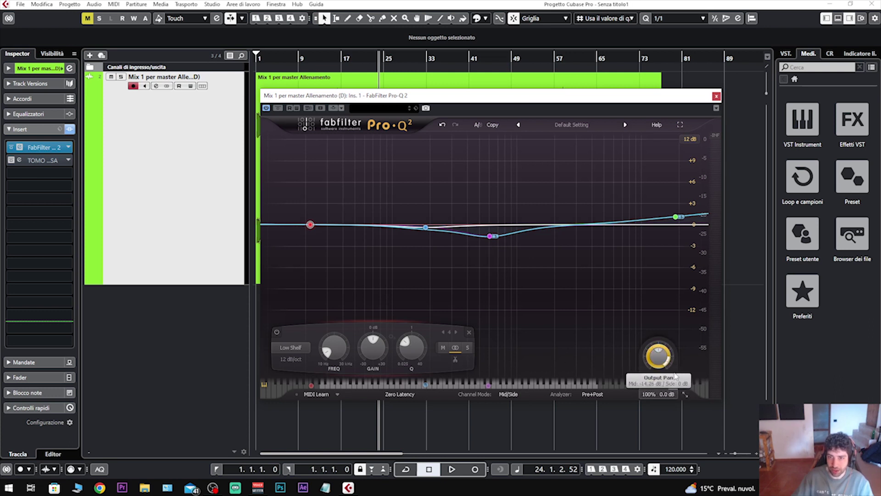
pyautogui.click(668, 229)
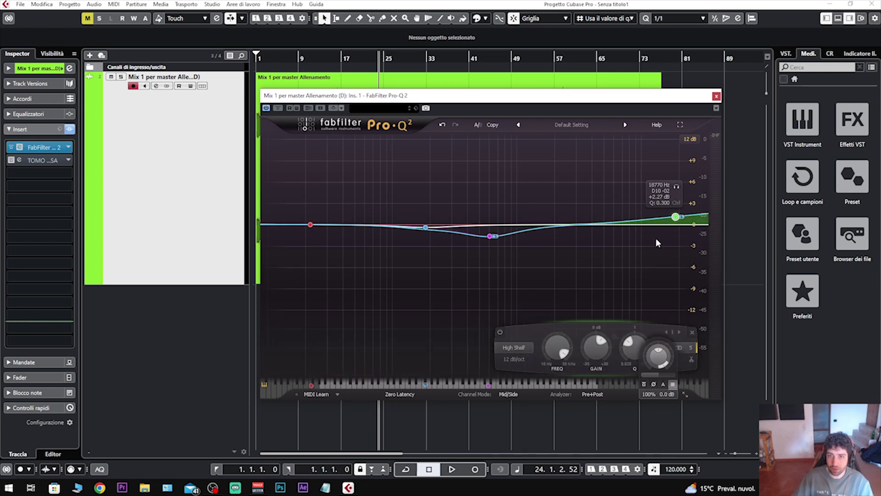
pyautogui.click(500, 331)
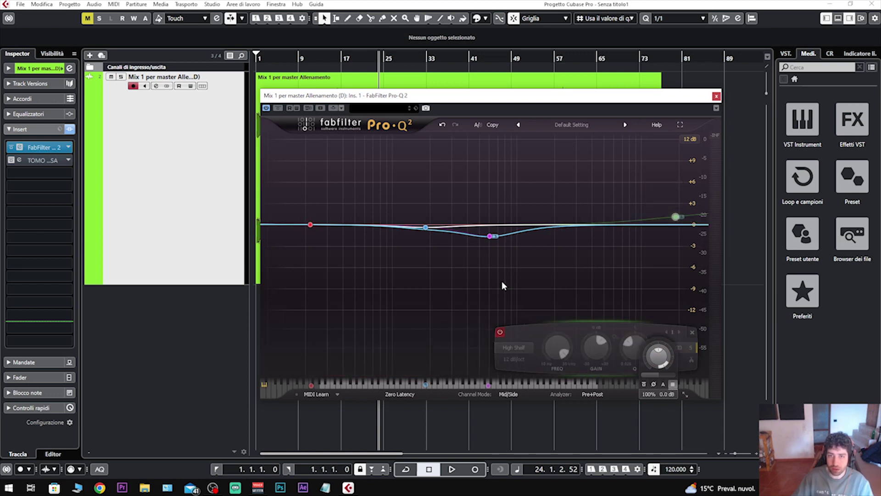
pyautogui.click(490, 237)
pyautogui.click(393, 333)
# Step: Play an earlier section of the Side signal and solo the 604 Hz band to hear its frequency range
pyautogui.press('space')
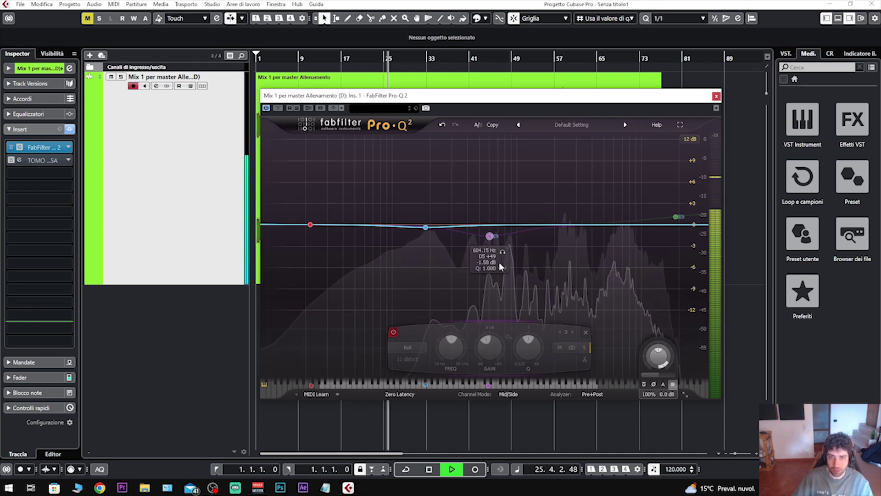
pyautogui.press('space')
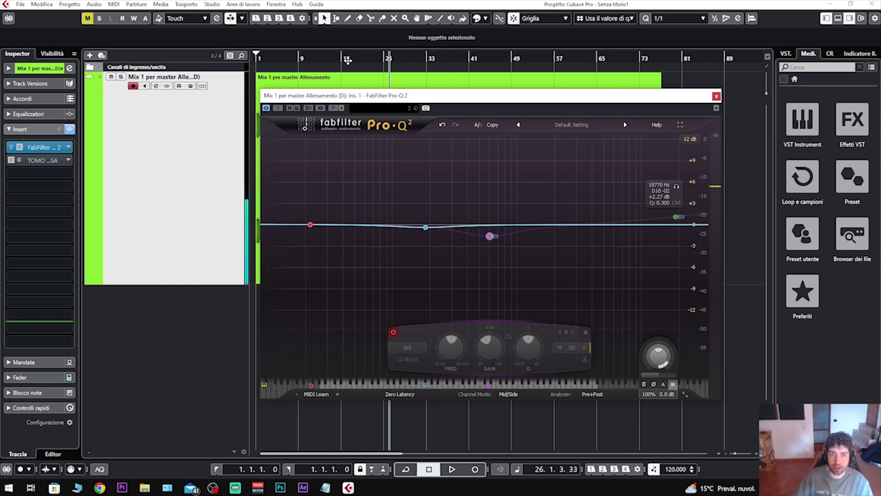
pyautogui.moveTo(349, 66); pyautogui.dragTo(479, 173)
pyautogui.press('space')
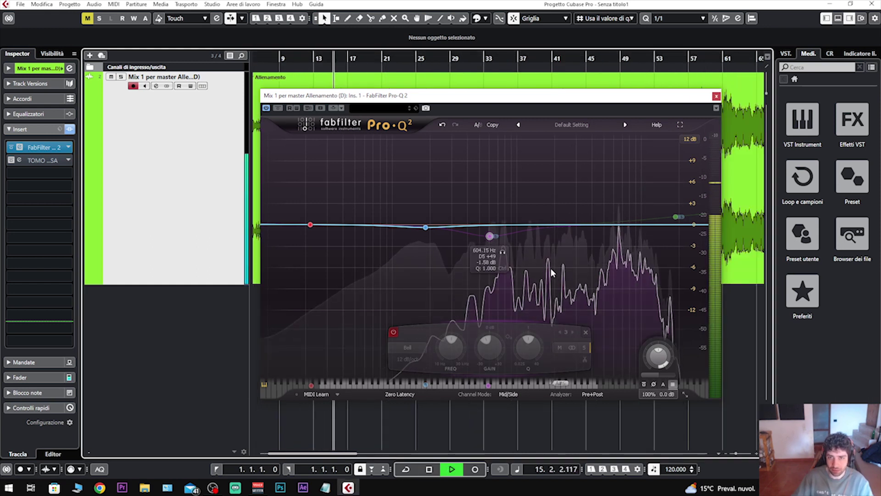
pyautogui.click(503, 253)
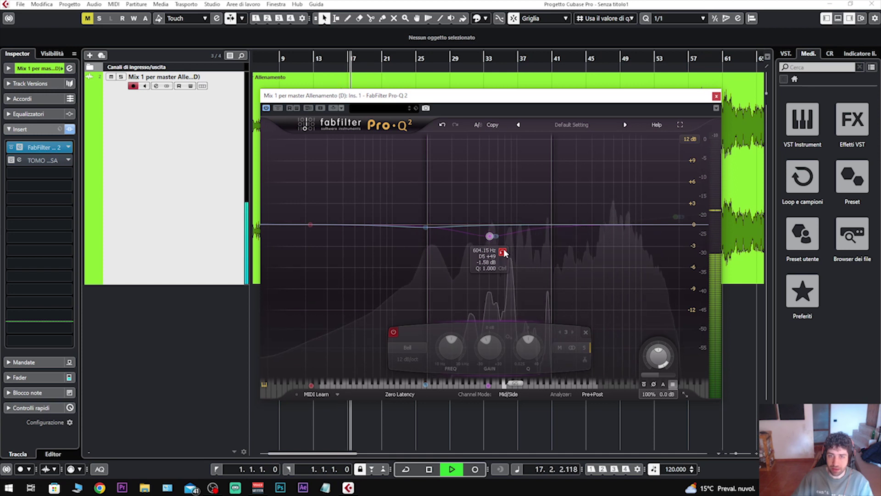
pyautogui.press('space')
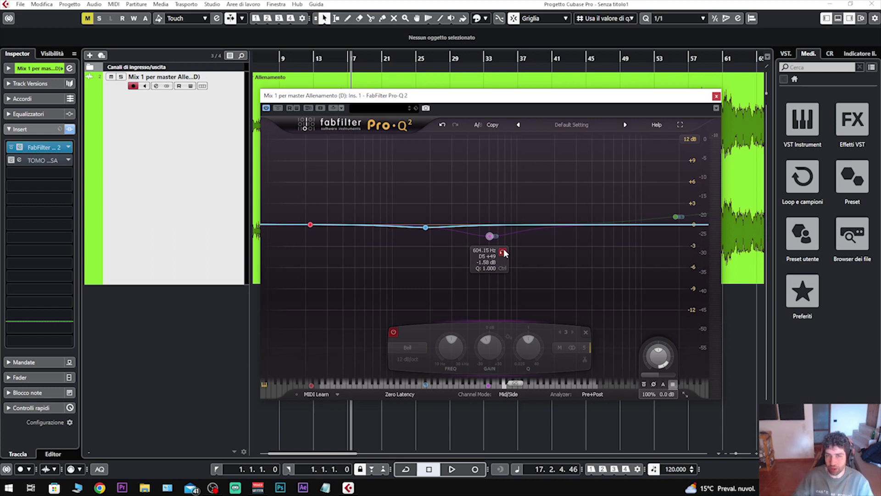
pyautogui.press('space')
pyautogui.moveTo(504, 252); pyautogui.dragTo(503, 253)
pyautogui.press('space')
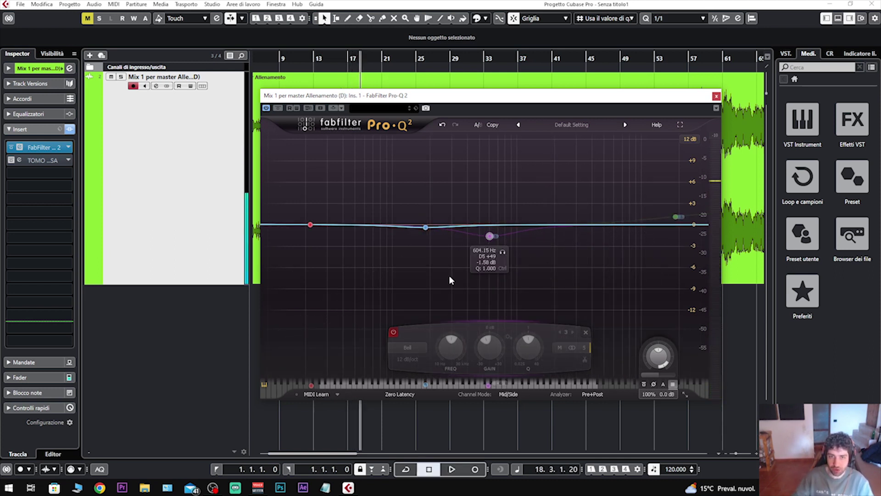
# Step: Re-enable the 604 Hz bell cut on the Side signal and listen to its effect during playback
pyautogui.click(391, 333)
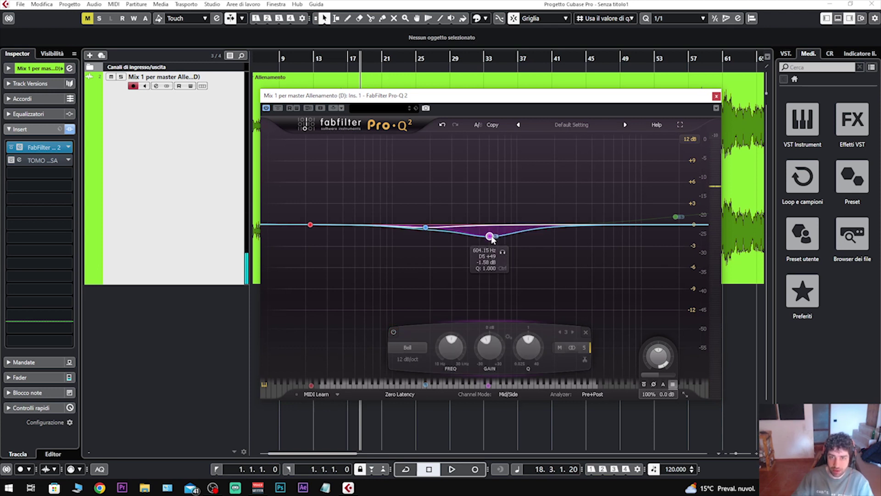
pyautogui.press('space')
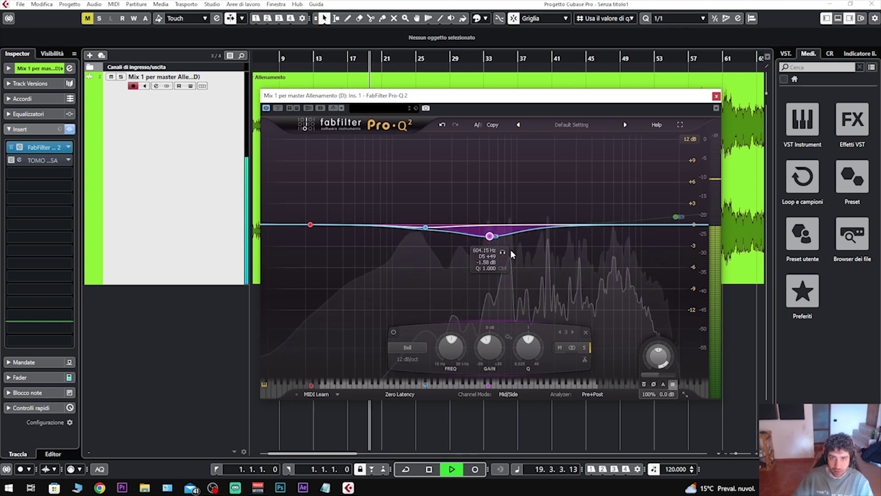
pyautogui.press('space')
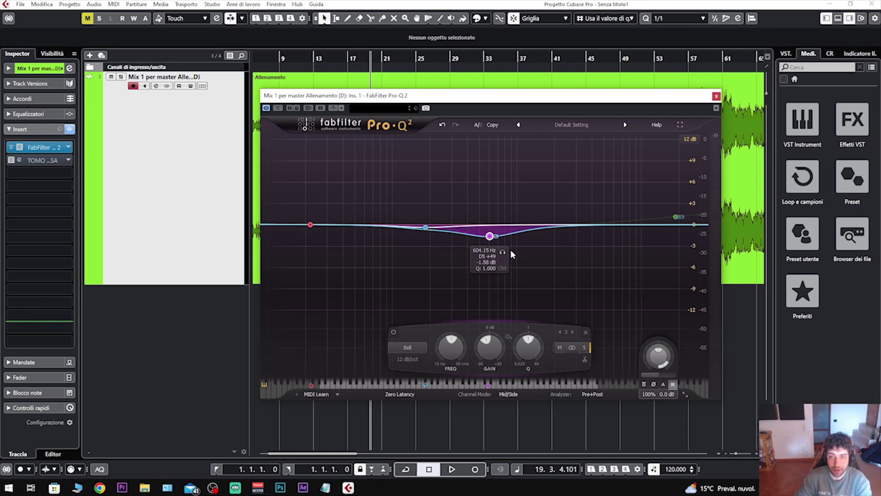
pyautogui.press('space')
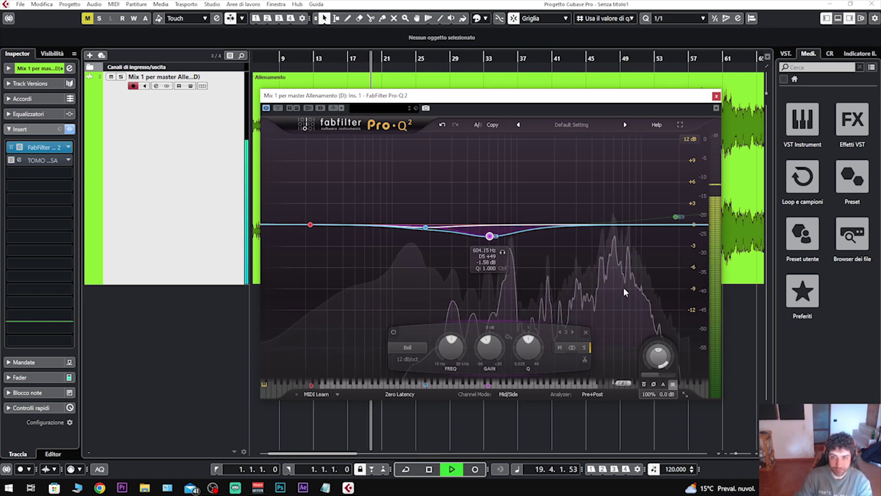
pyautogui.press('space')
# Step: Re-enable the 18770 Hz high shelf on the Side signal and solo its range during playback
pyautogui.moveTo(675, 220)
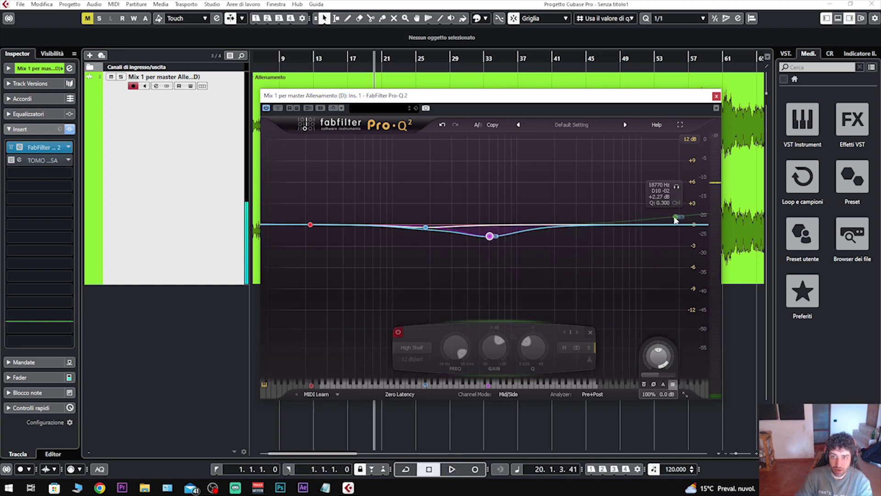
pyautogui.click(500, 332)
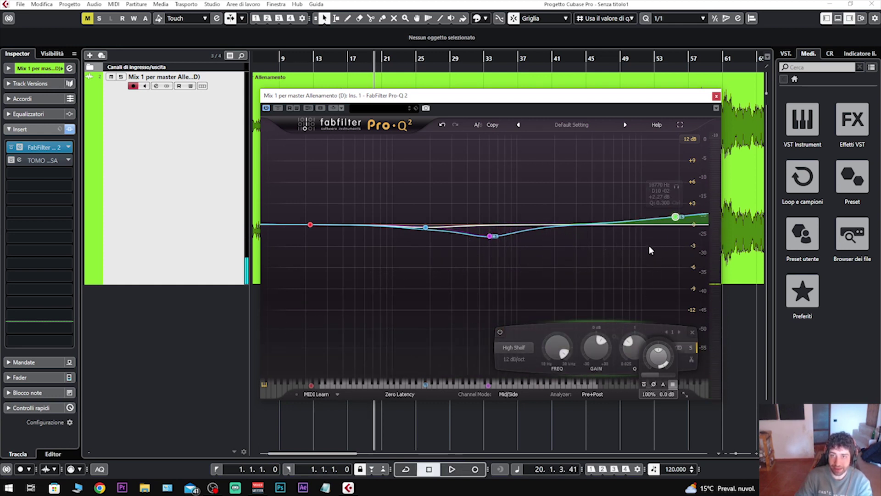
pyautogui.press('space')
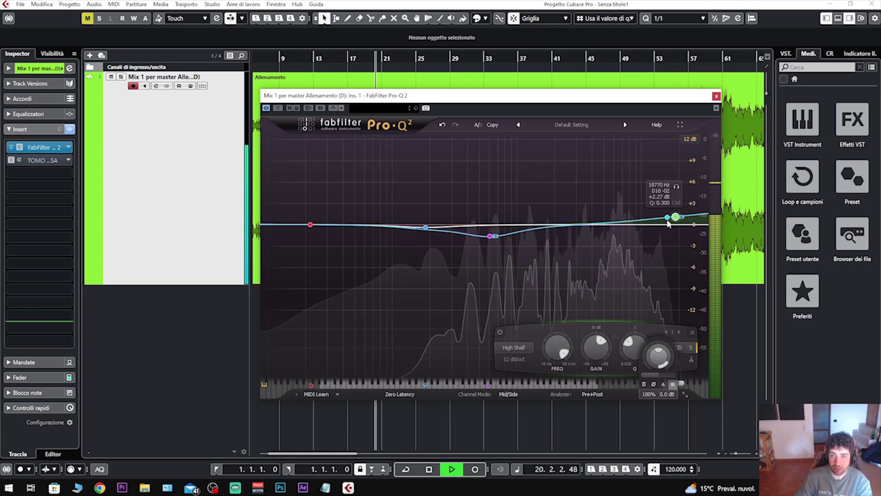
pyautogui.click(676, 187)
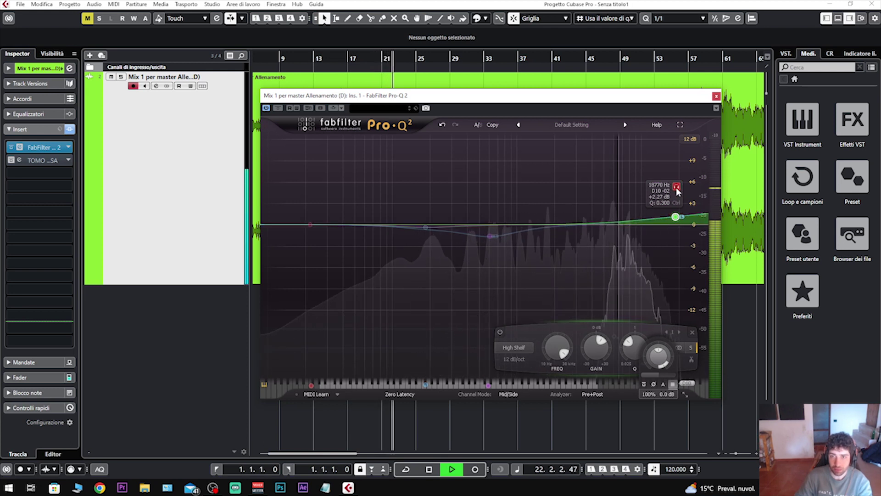
pyautogui.press('space')
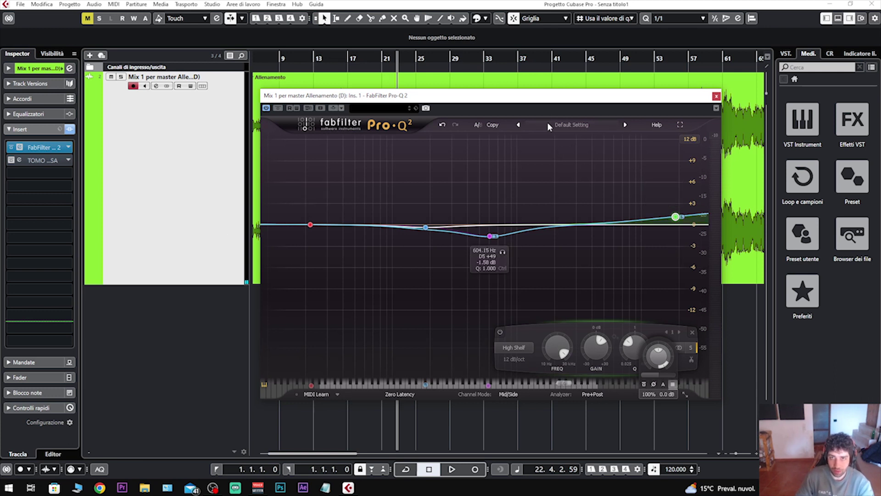
# Step: Reset the Pro-Q 2 output pan to centre and compare playback with the whole EQ bypassed and active
pyautogui.moveTo(537, 100); pyautogui.dragTo(497, 95)
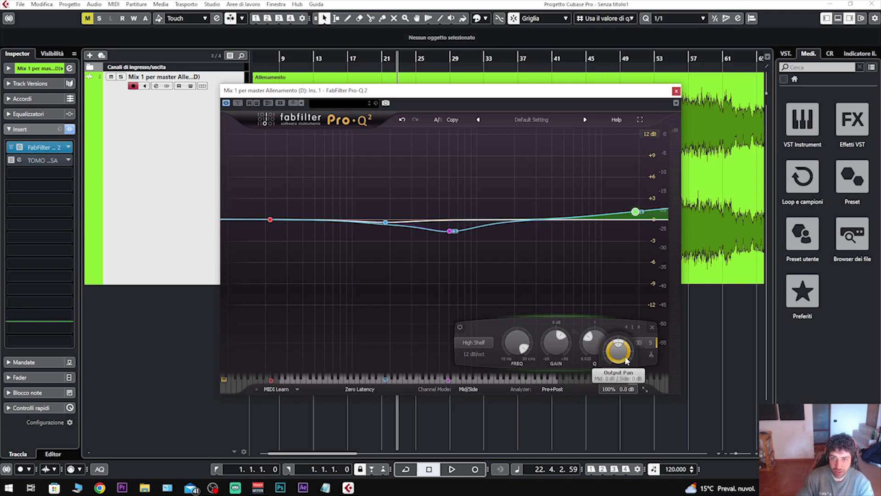
pyautogui.press('space')
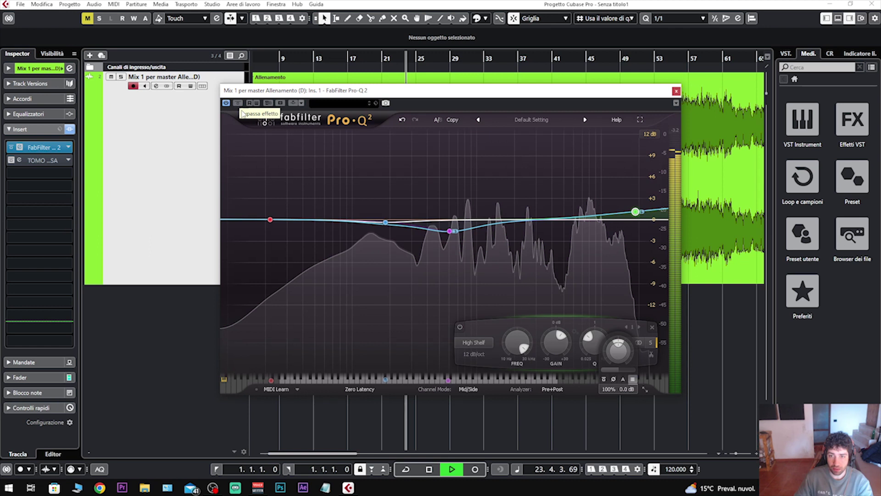
pyautogui.click(604, 379)
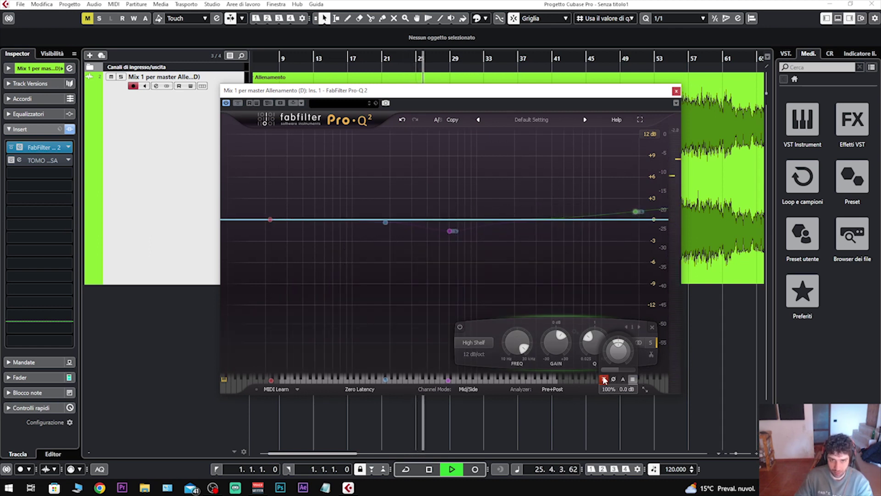
pyautogui.click(604, 379)
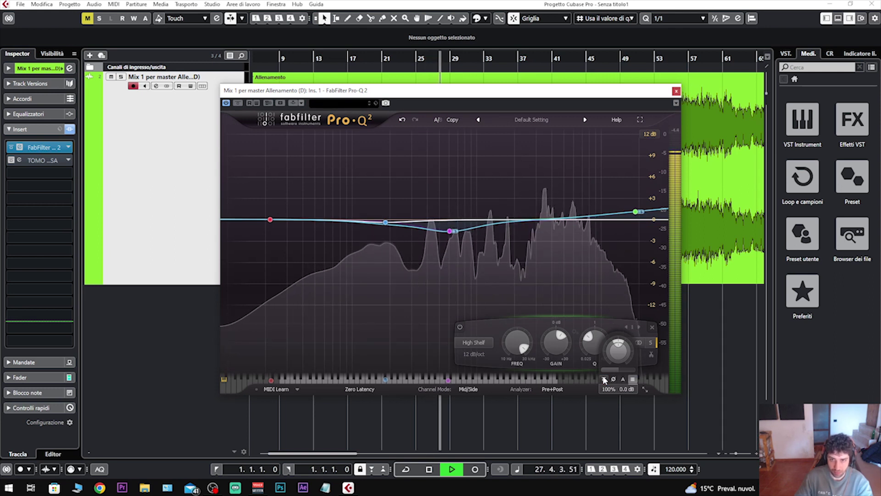
pyautogui.press('space')
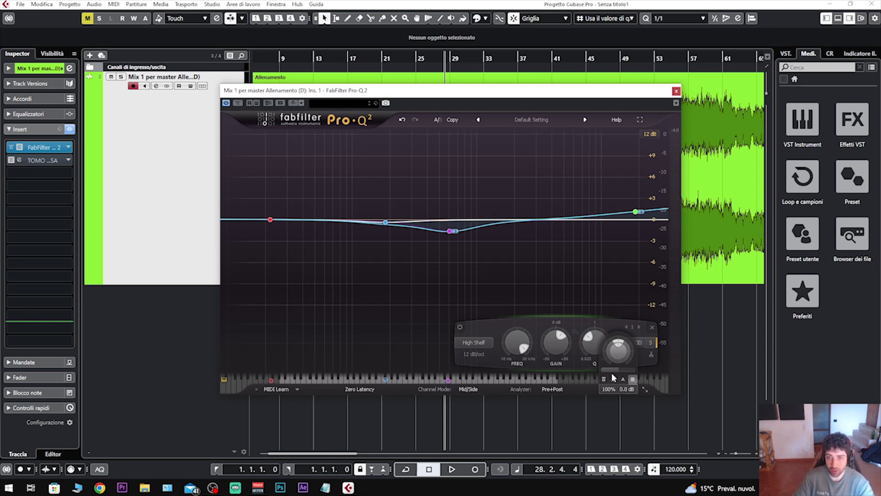
pyautogui.click(677, 90)
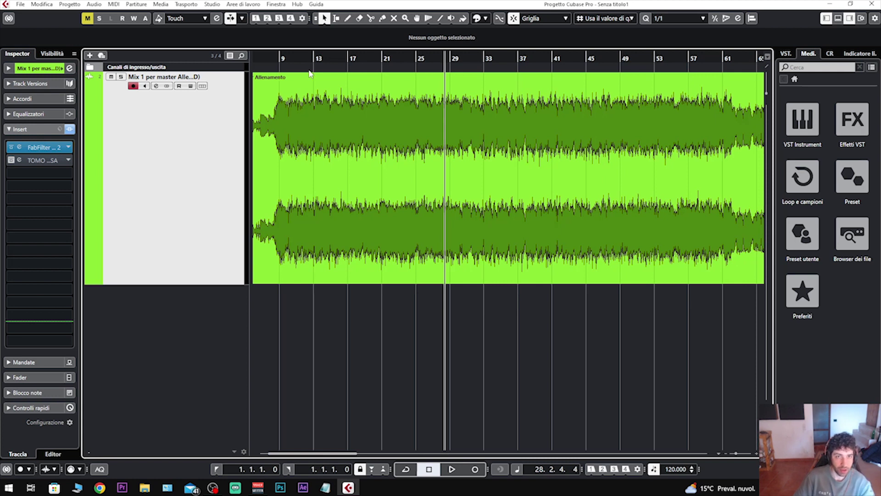
# Step: Place the playhead at bar 15, open TOMO Audiolabs LISA in the second insert slot and take it out of bypass
pyautogui.click(285, 59)
pyautogui.click(324, 60)
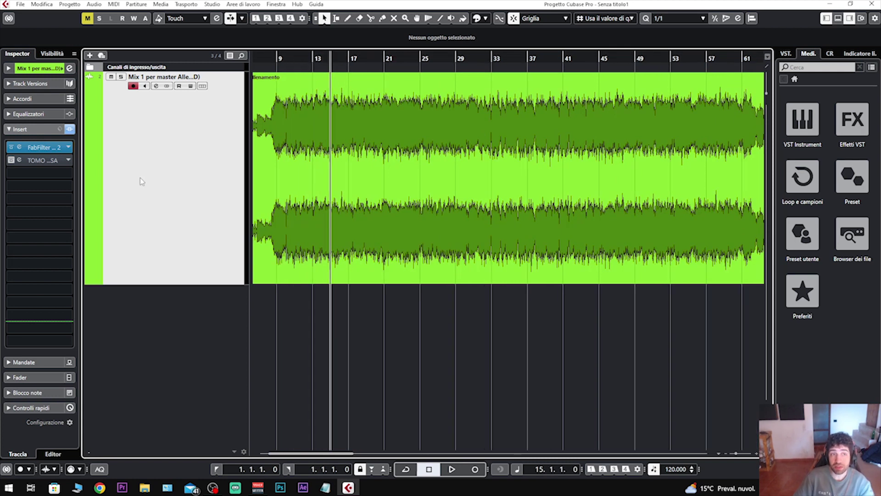
pyautogui.click(11, 162)
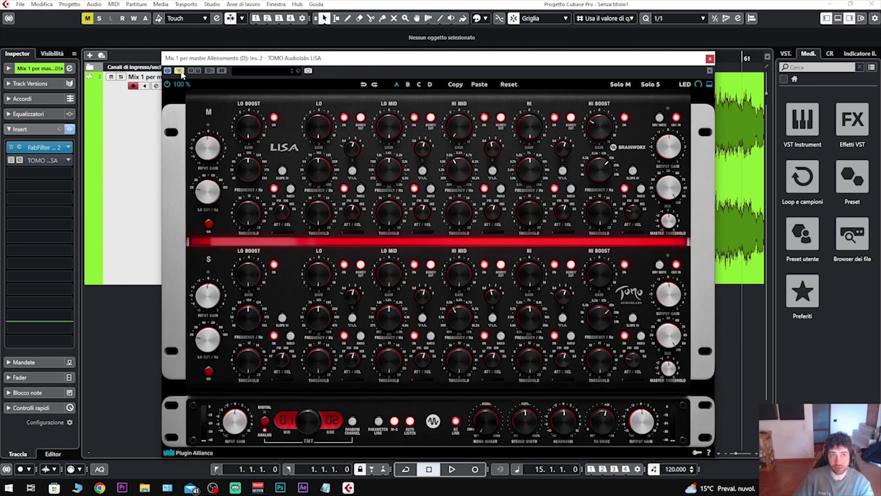
pyautogui.click(179, 71)
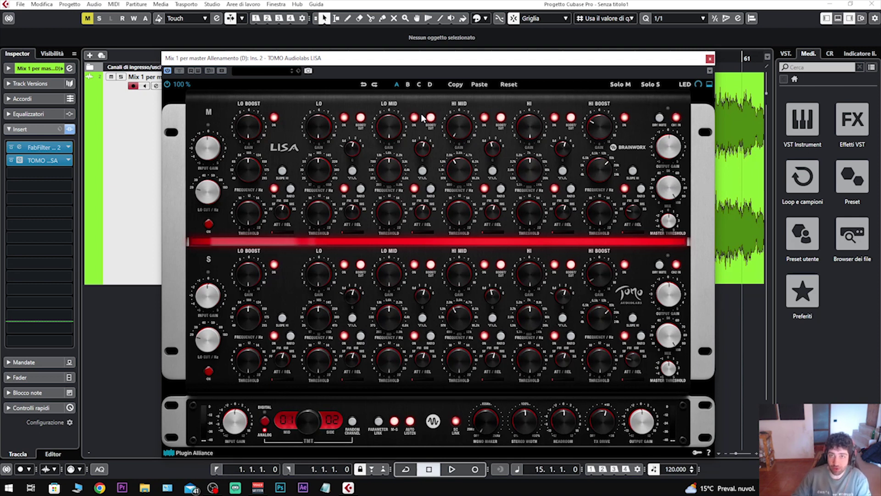
# Step: Move the LISA window up and play the mix from bar 15, auditioning the frequency range of the Mid channel's Hi Boost band
pyautogui.moveTo(570, 58); pyautogui.dragTo(565, 34)
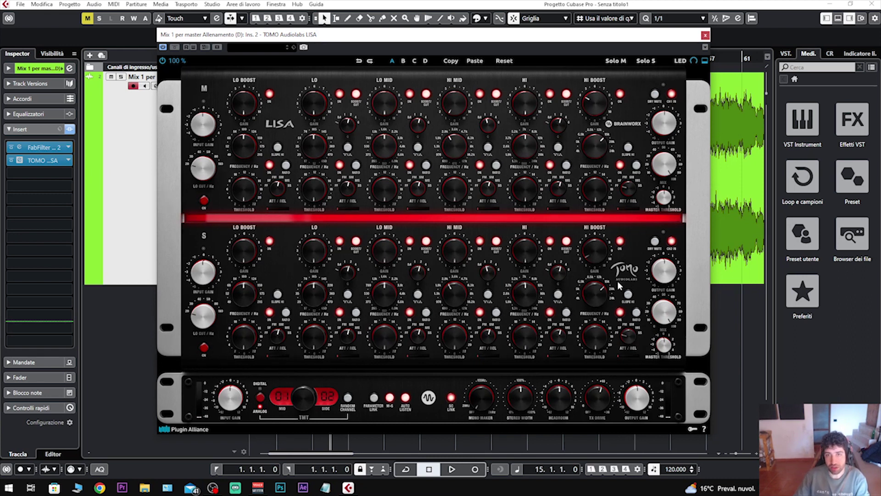
pyautogui.press('space')
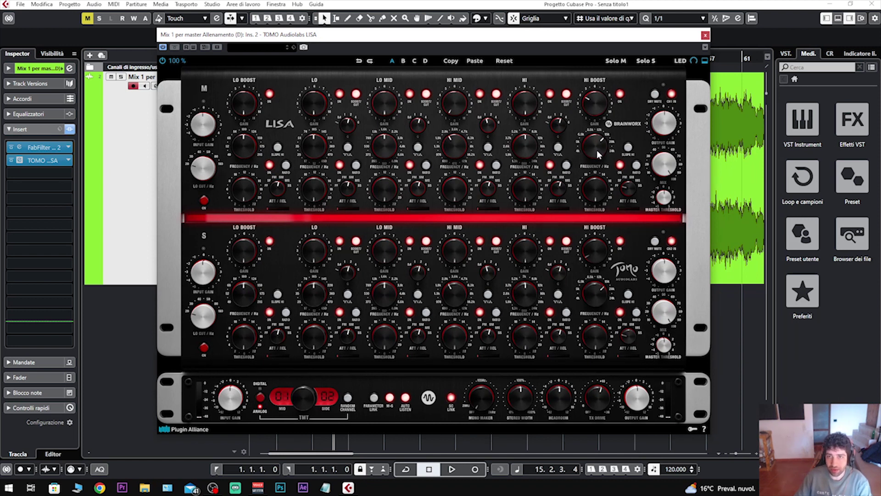
pyautogui.press('space')
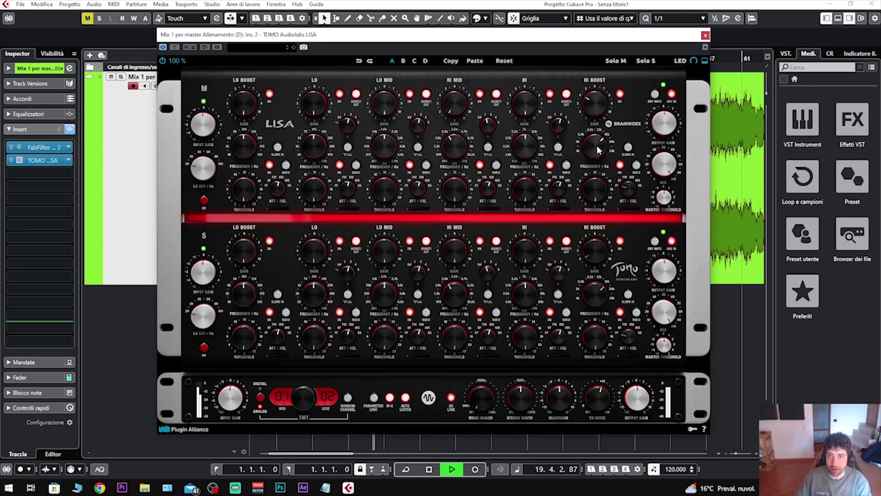
pyautogui.press('space')
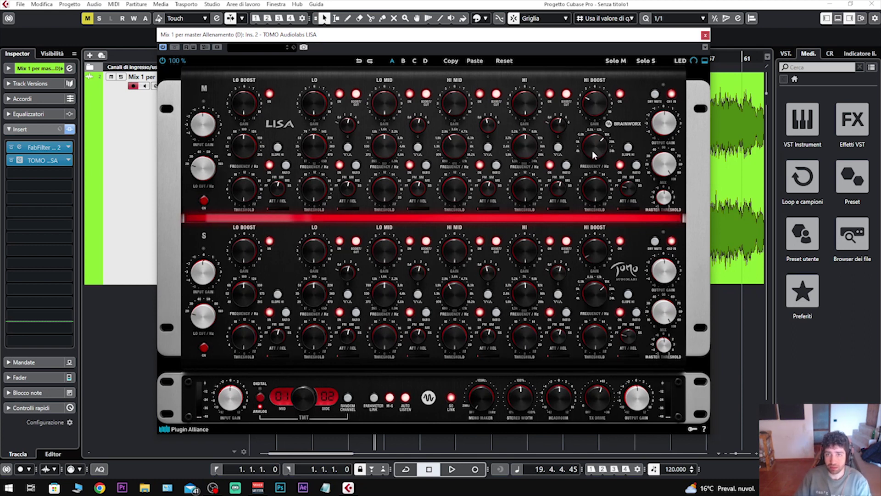
pyautogui.press('space')
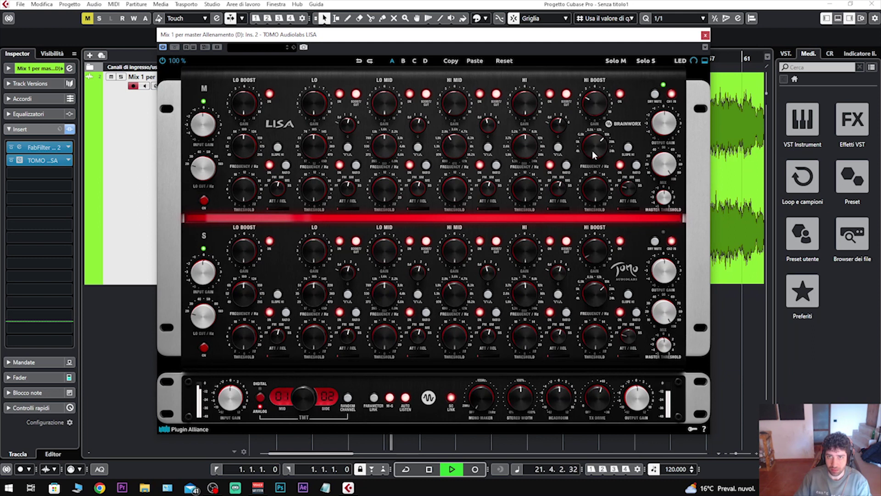
pyautogui.press('space')
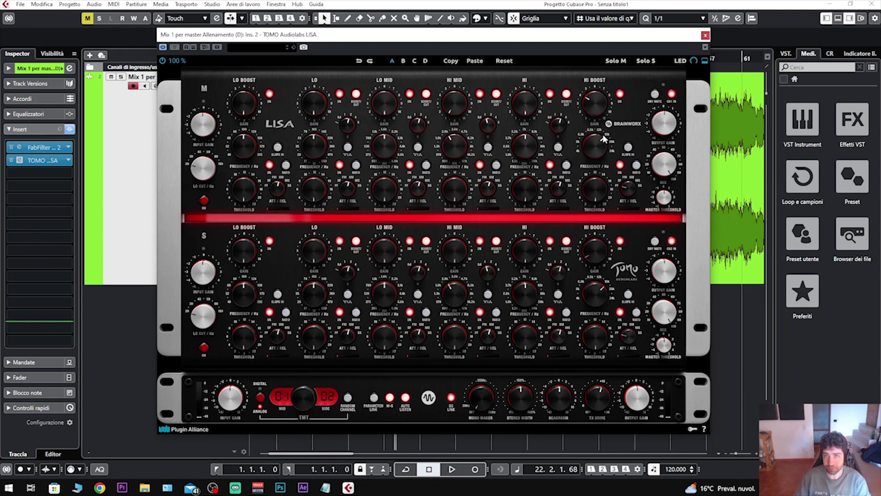
# Step: Audition the Mid channel's Hi Boost frequency range again and try its gain control during playback
pyautogui.press('space')
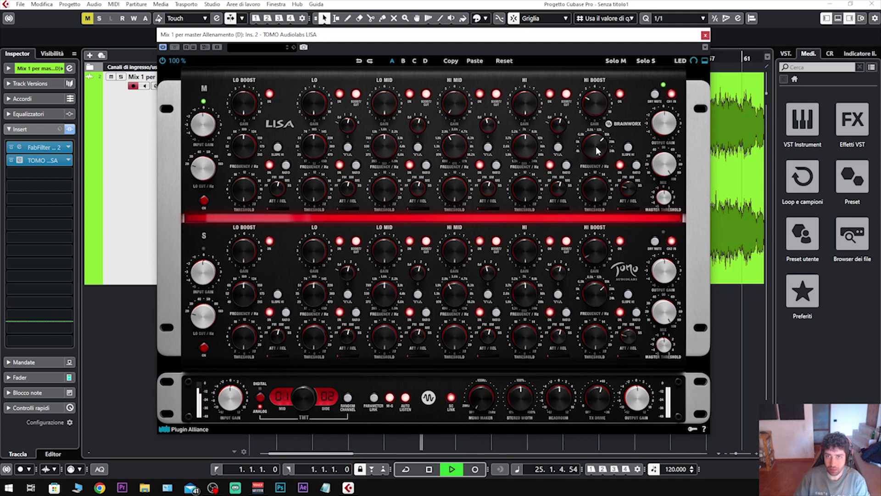
pyautogui.press('space')
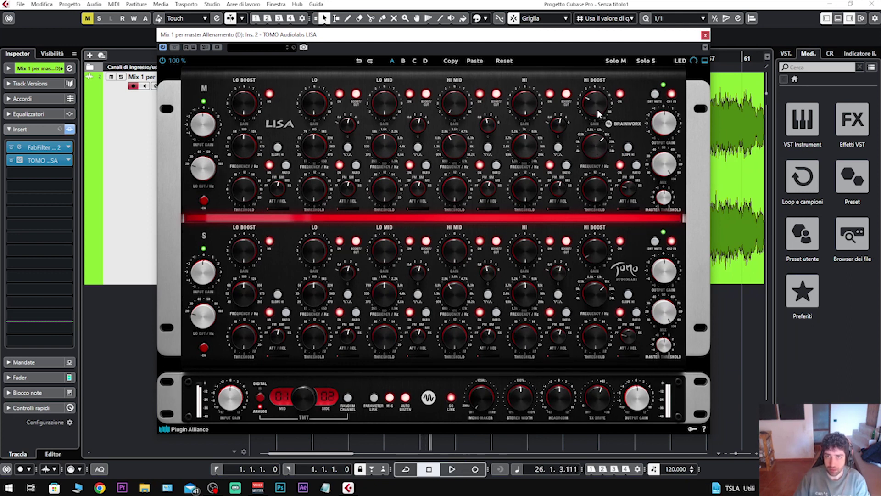
pyautogui.press('space')
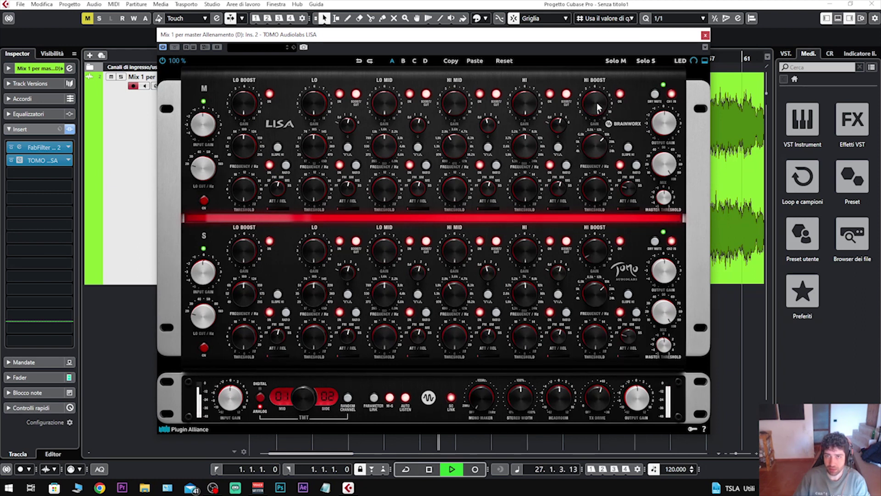
pyautogui.moveTo(598, 114); pyautogui.dragTo(601, 144)
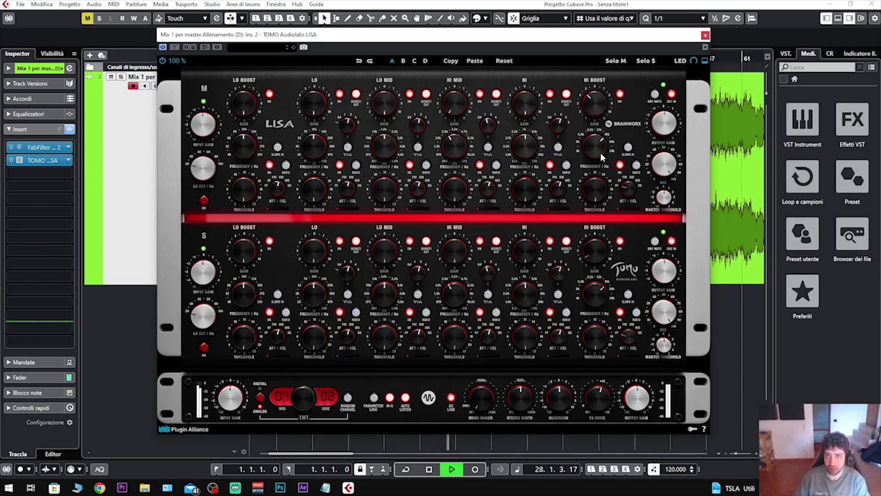
pyautogui.press('space')
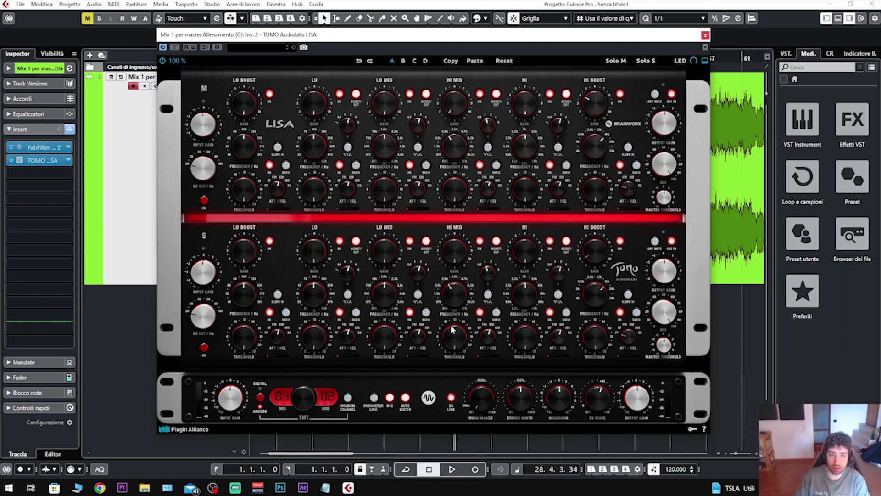
# Step: Play the full mix and audition the frequency range of the Mid channel's Hi Mid band for comparison
pyautogui.press('space')
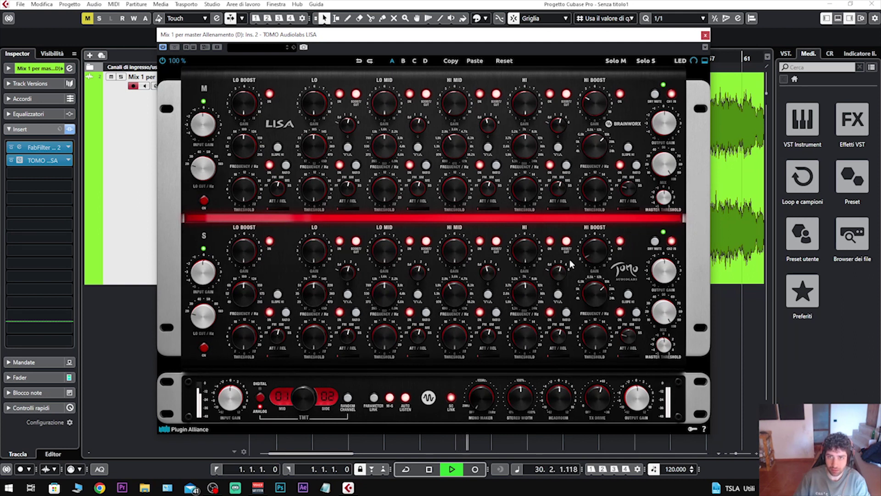
pyautogui.press('space')
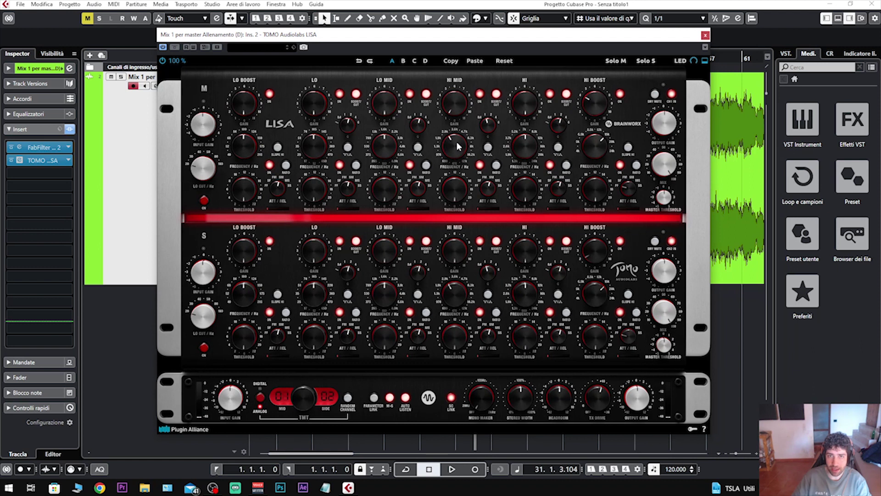
pyautogui.press('space')
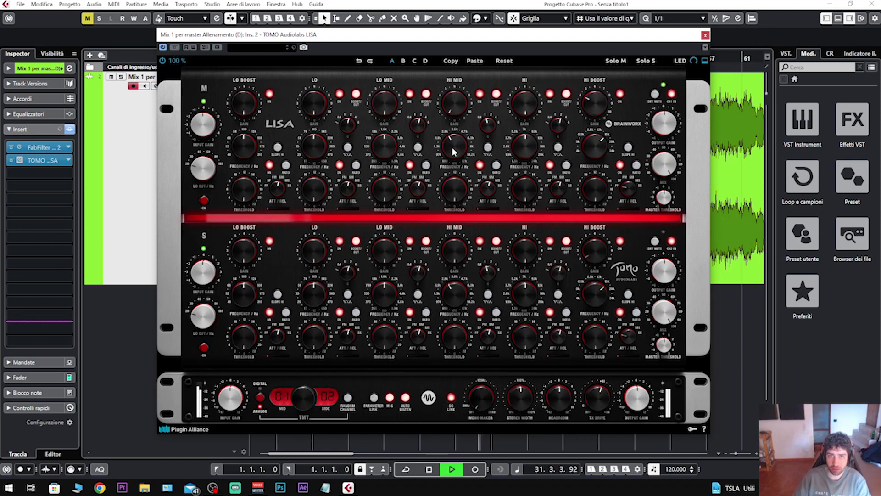
pyautogui.press('space')
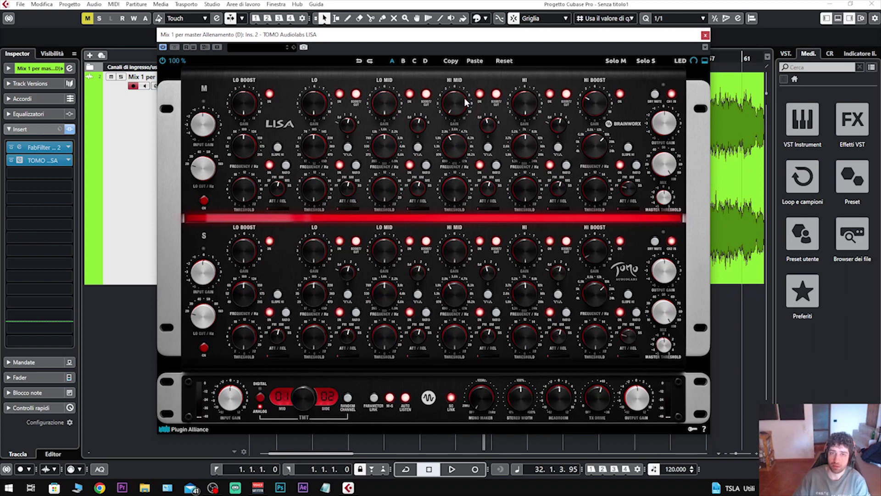
pyautogui.press('space')
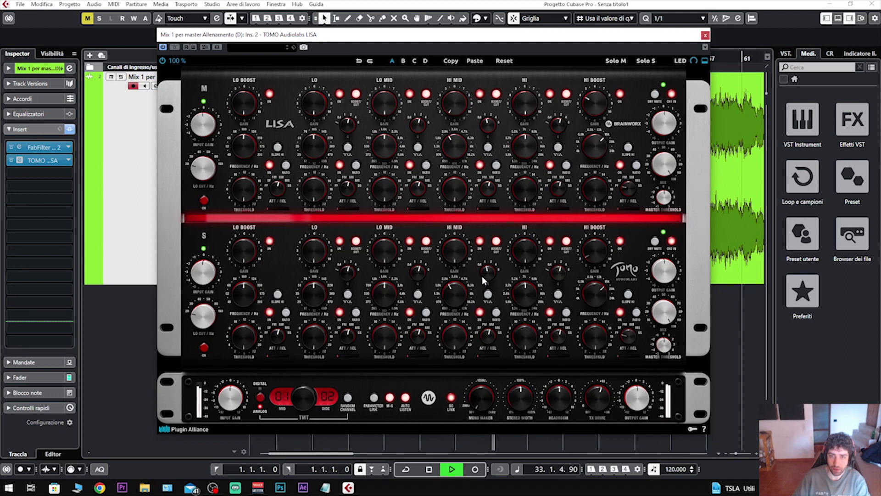
pyautogui.press('space')
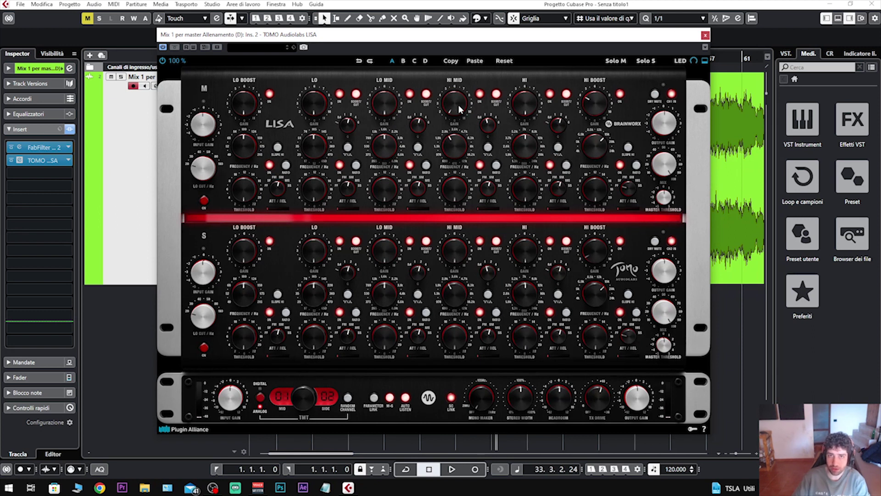
# Step: Compare playback with the Mid channel's Hi Mid band switched off and on, and audition its frequency range again
pyautogui.press('space')
pyautogui.click(480, 95)
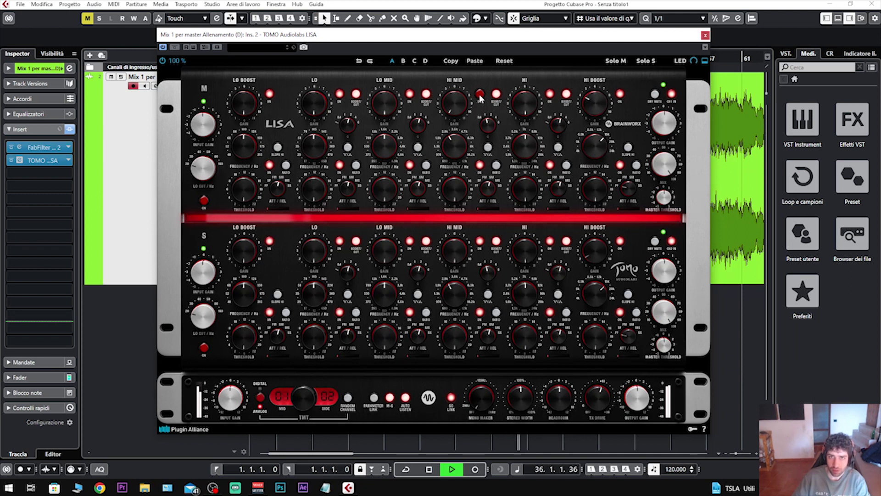
pyautogui.click(480, 95)
pyautogui.press('space')
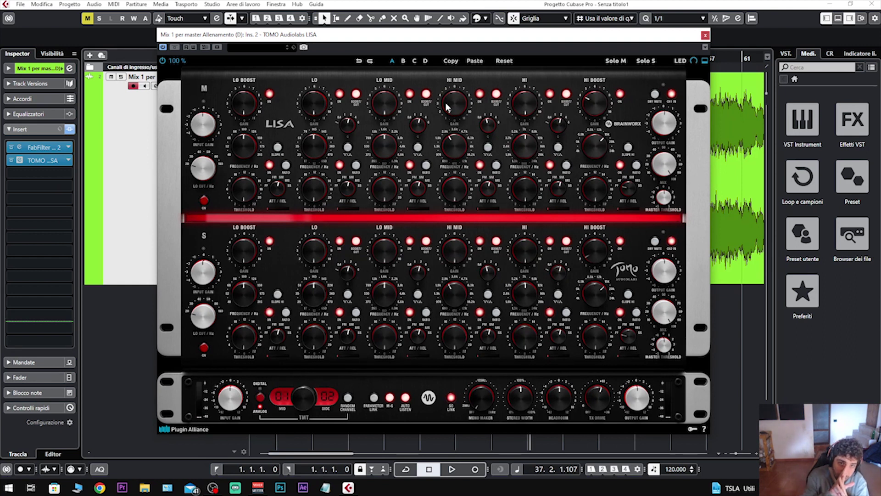
pyautogui.press('space')
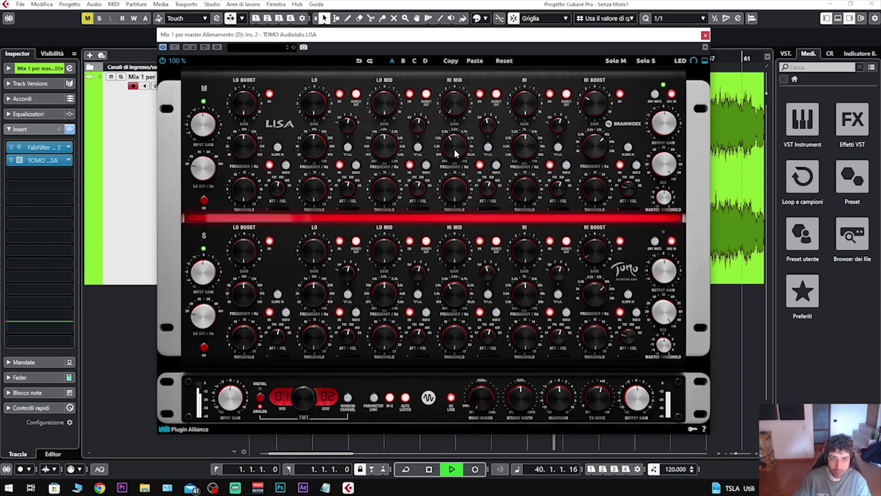
pyautogui.press('space')
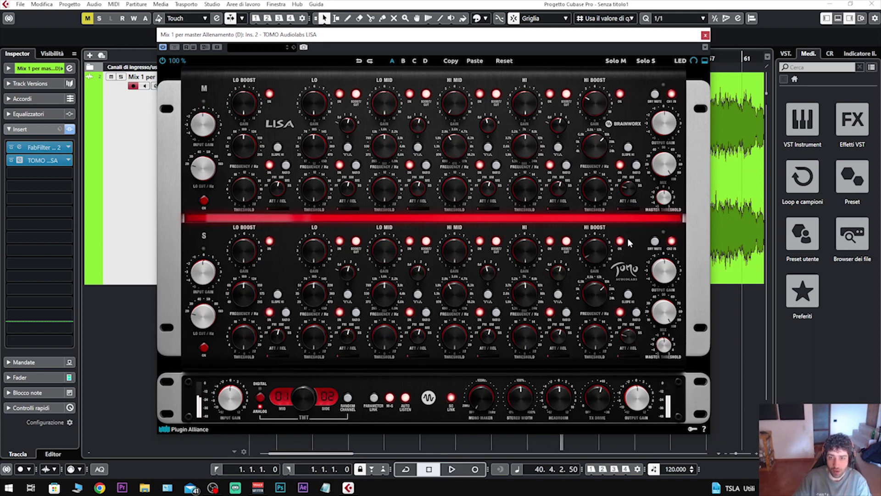
# Step: Compare playback with all the track's inserts bypassed and active, stop playback and close the LISA window
pyautogui.press('space')
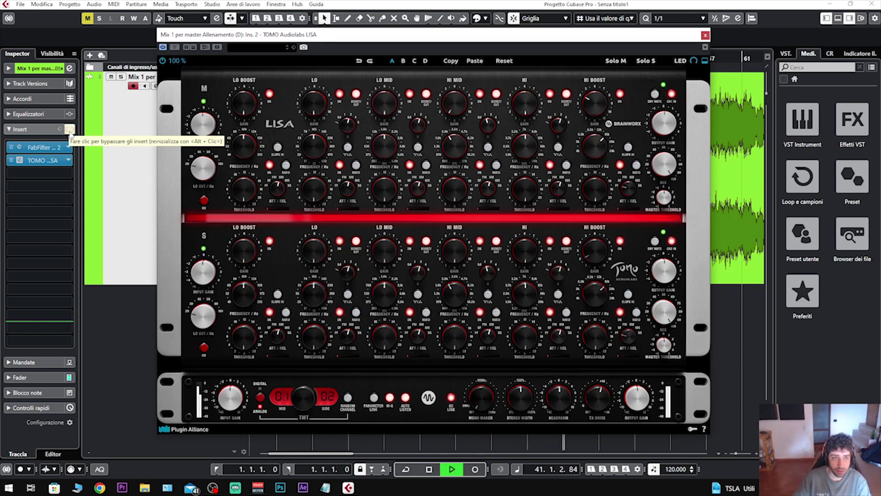
pyautogui.click(70, 130)
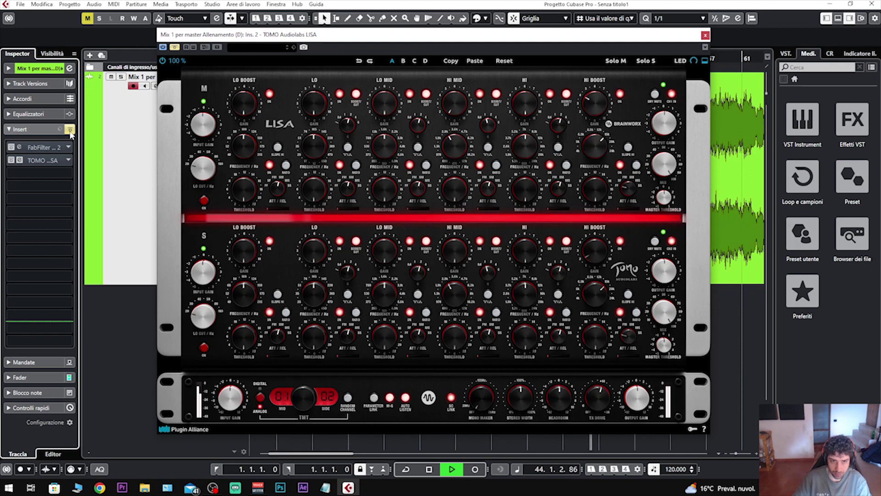
pyautogui.click(70, 130)
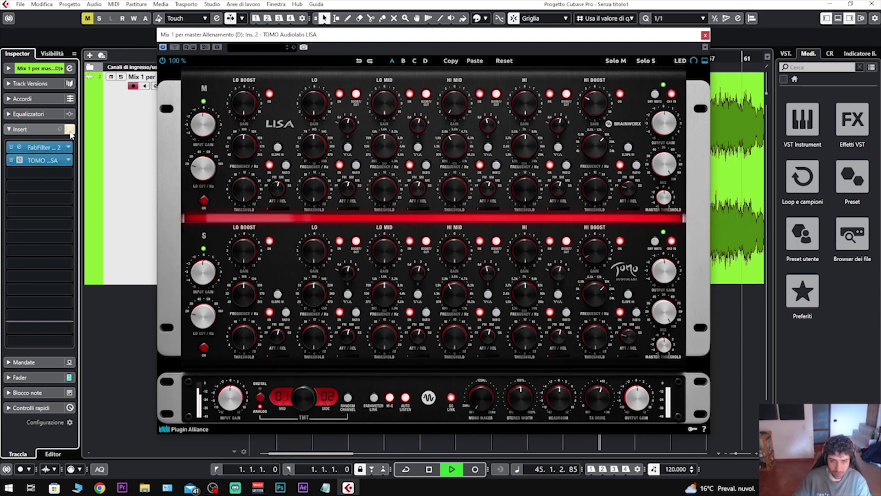
pyautogui.press('space')
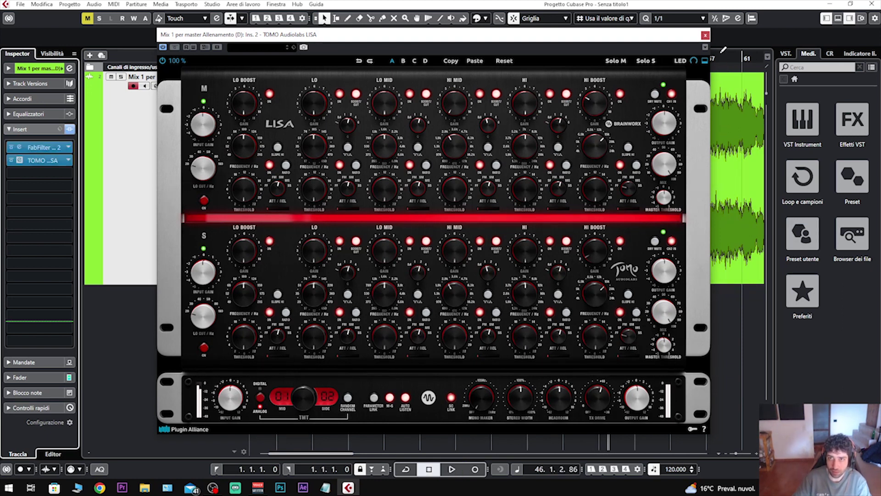
pyautogui.click(705, 35)
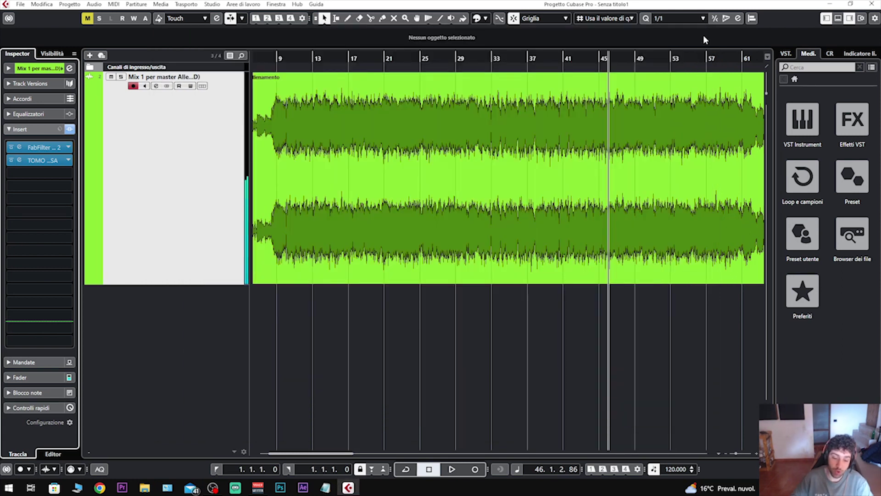